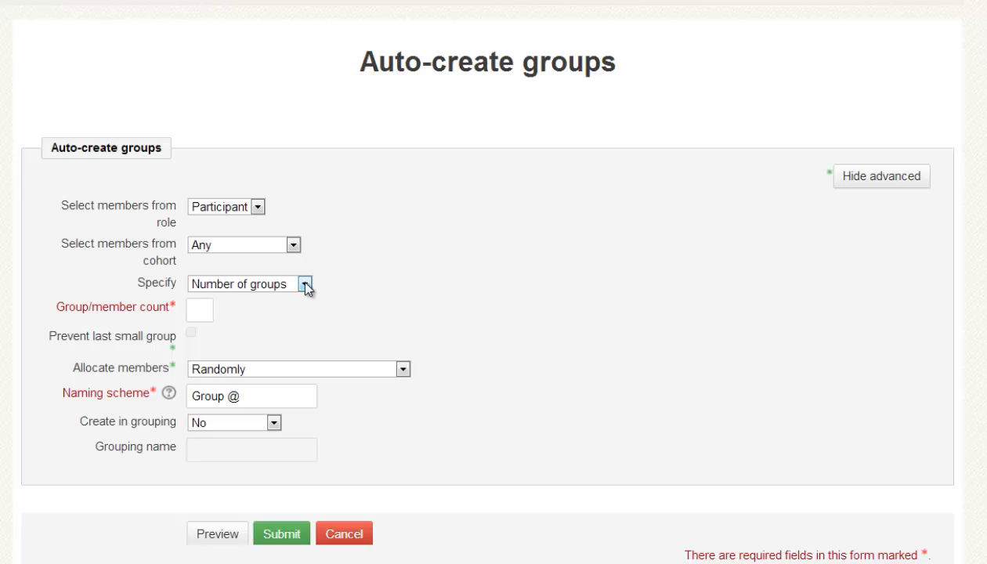
Step: Set the auto-created groups to be specified by members per group, with a member count of 1
click(304, 284)
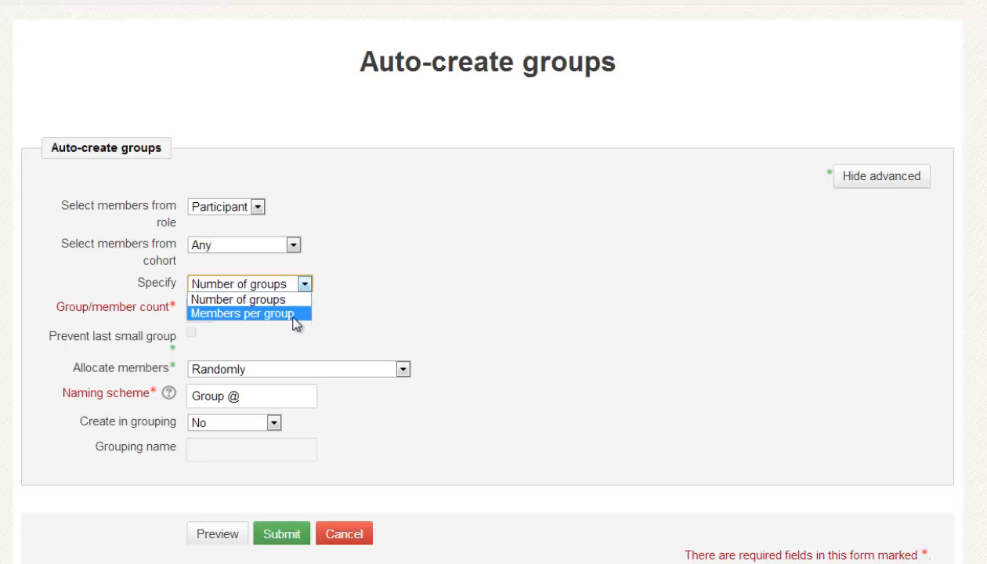
click(294, 315)
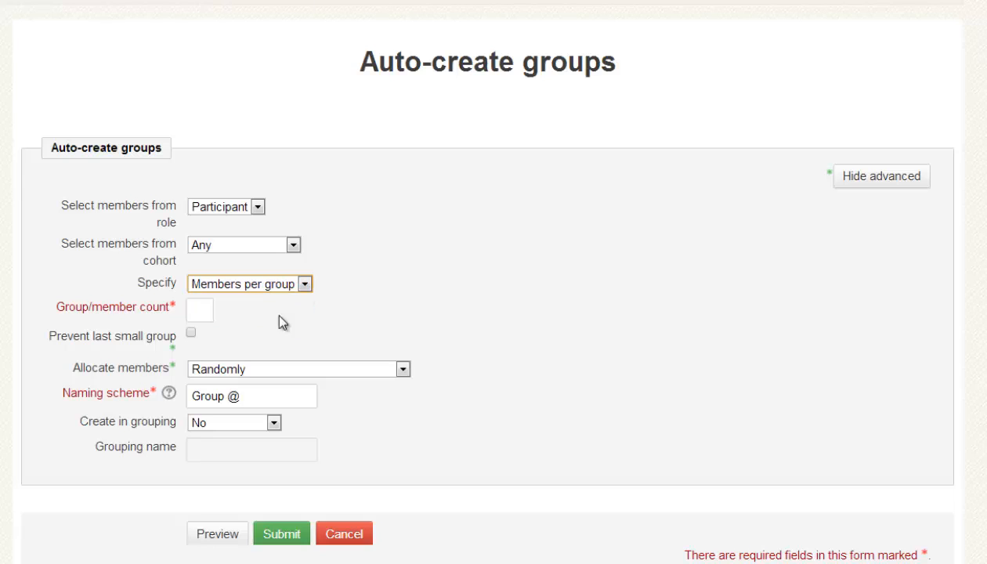
click(196, 312)
text(1)
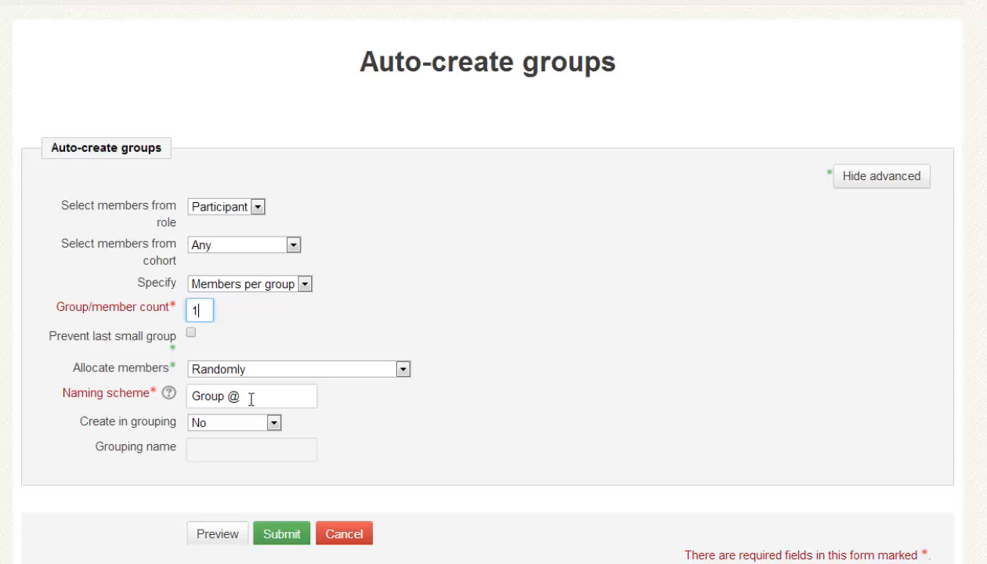
click(250, 399)
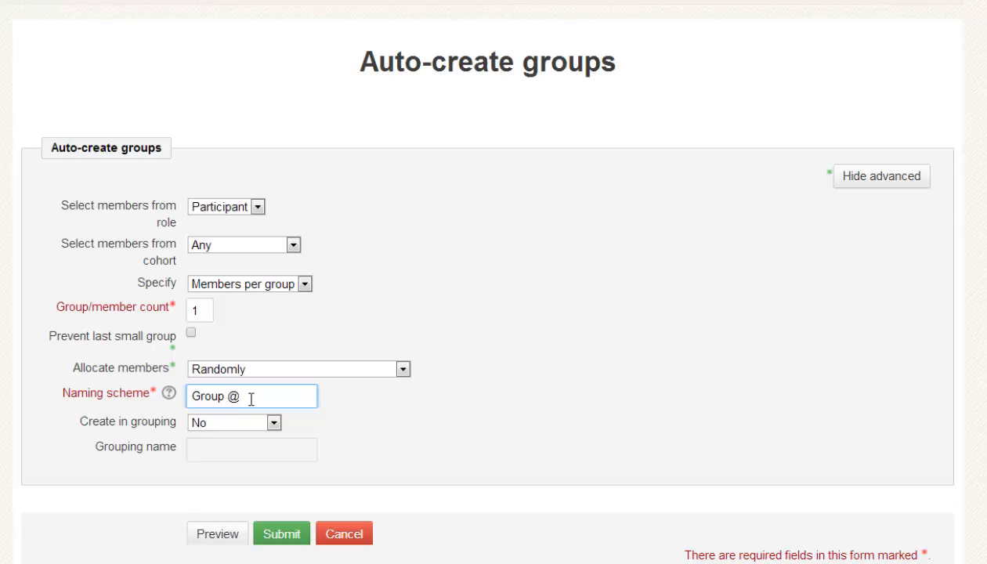
text(#)
key(BackSpace)
key(BackSpace)
Step: Create the groups in a new grouping named "individuals" and view the course's groupings
click(275, 424)
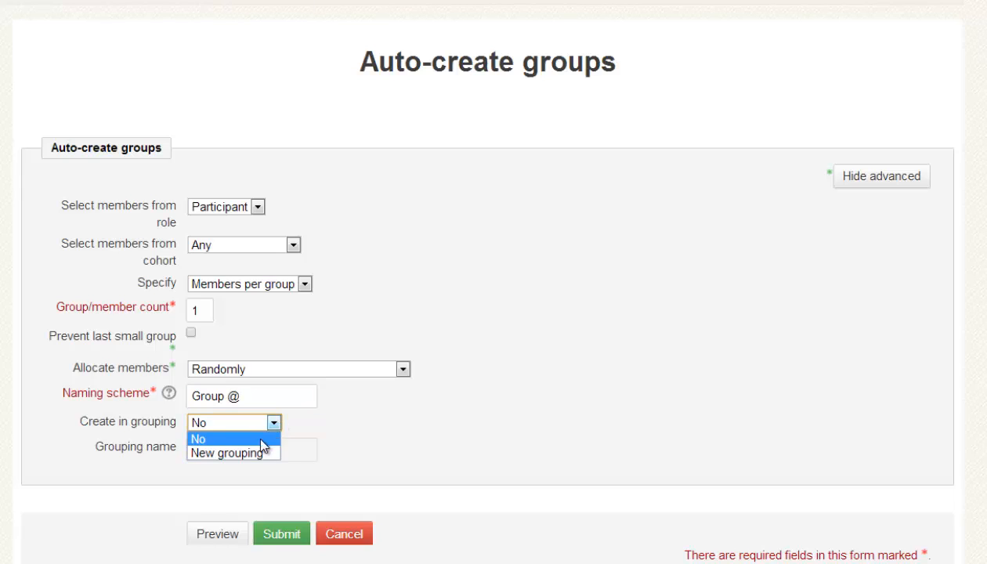
click(250, 452)
click(251, 452)
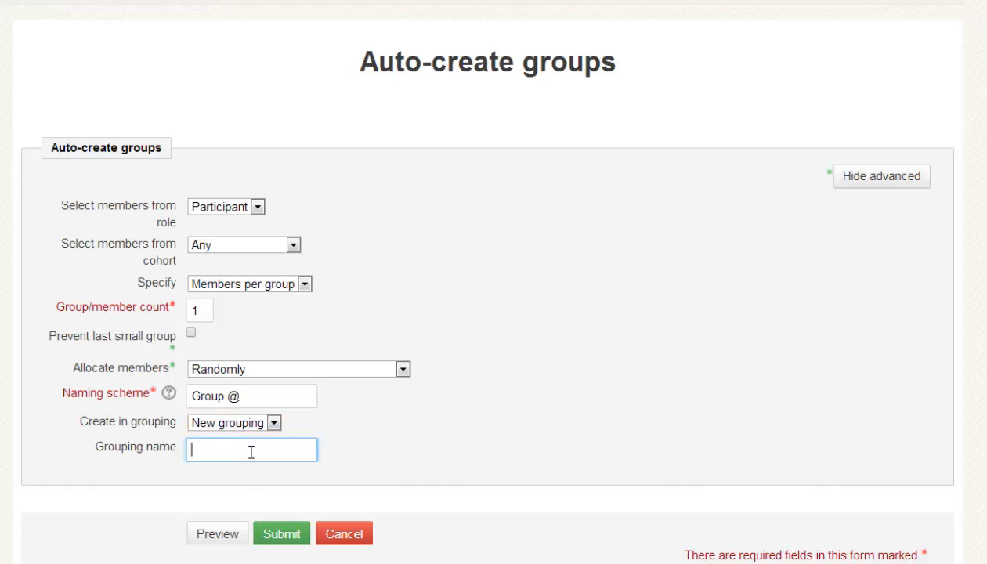
text(individuals)
click(282, 534)
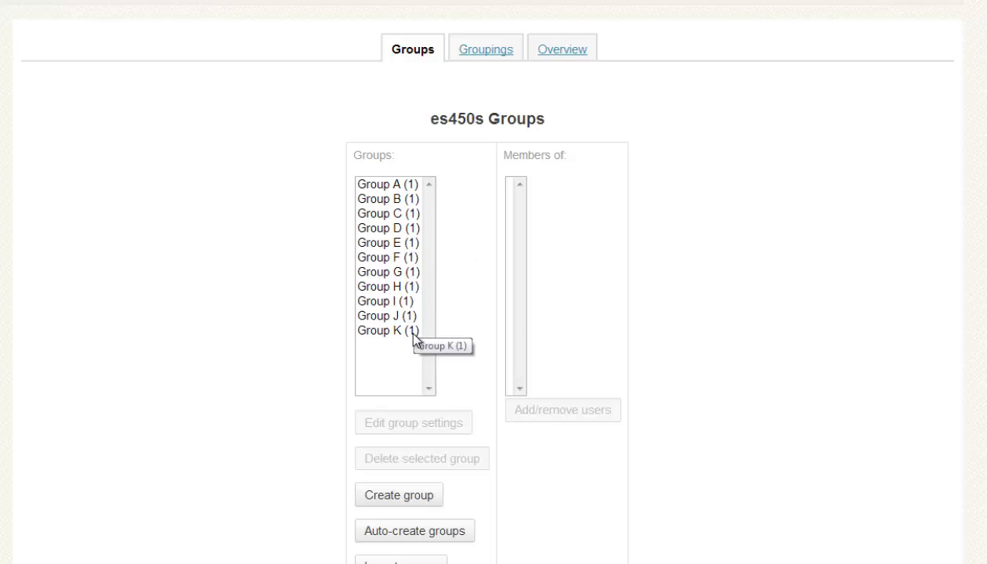
click(484, 53)
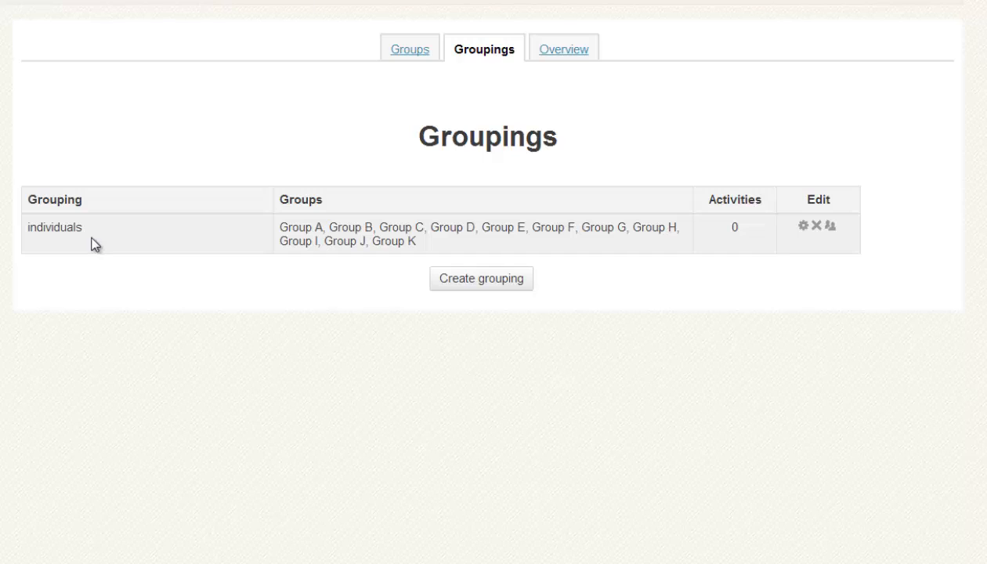
Step: Return to the course page, turn editing on and add a Forum activity to the Course Overview section
click(140, 3)
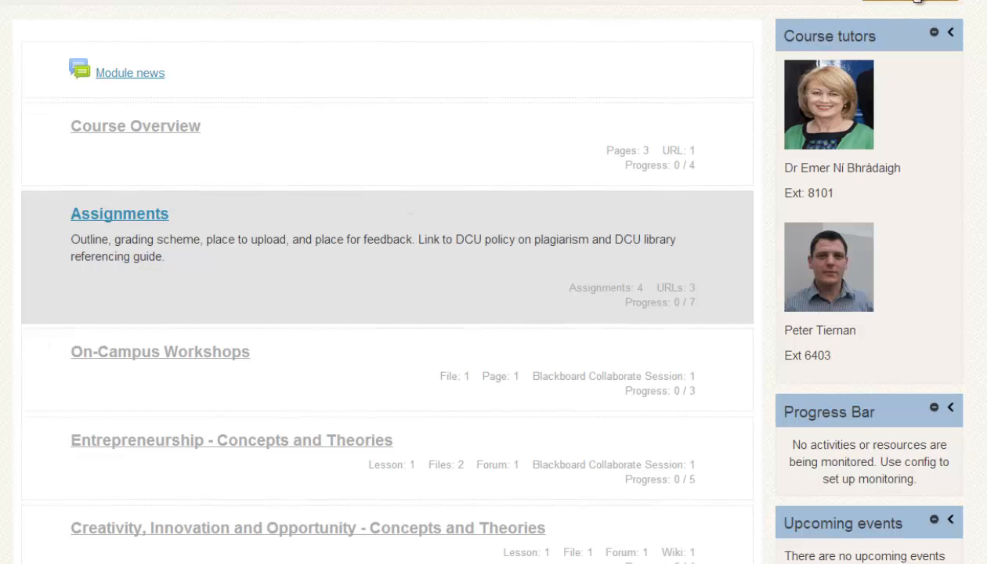
click(916, 2)
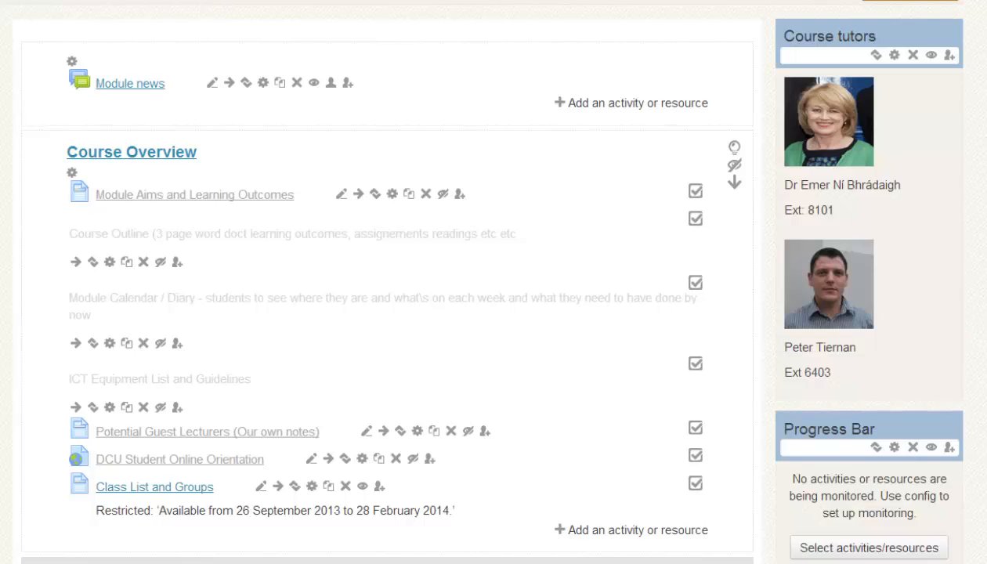
scroll(482, 282, down, 1)
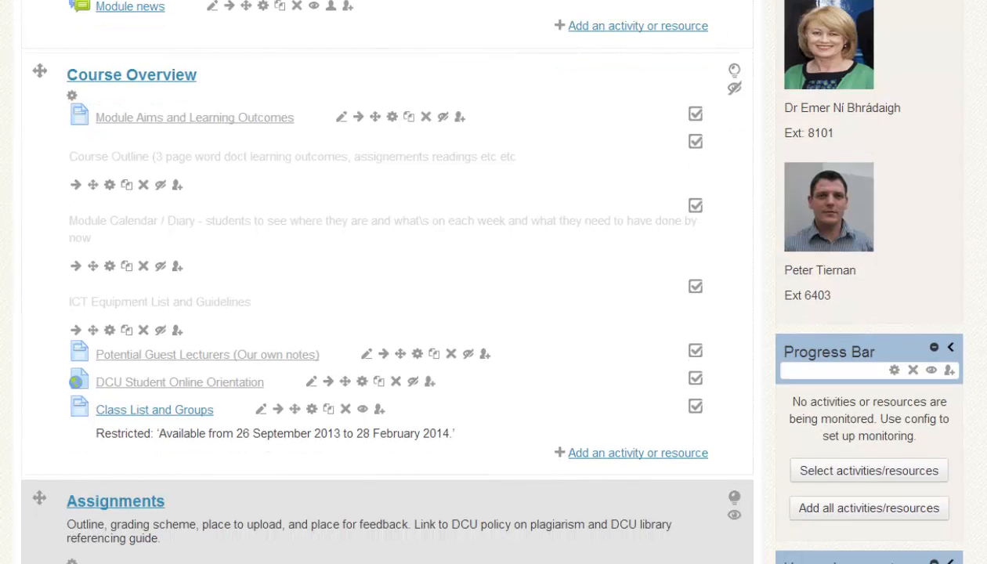
click(645, 455)
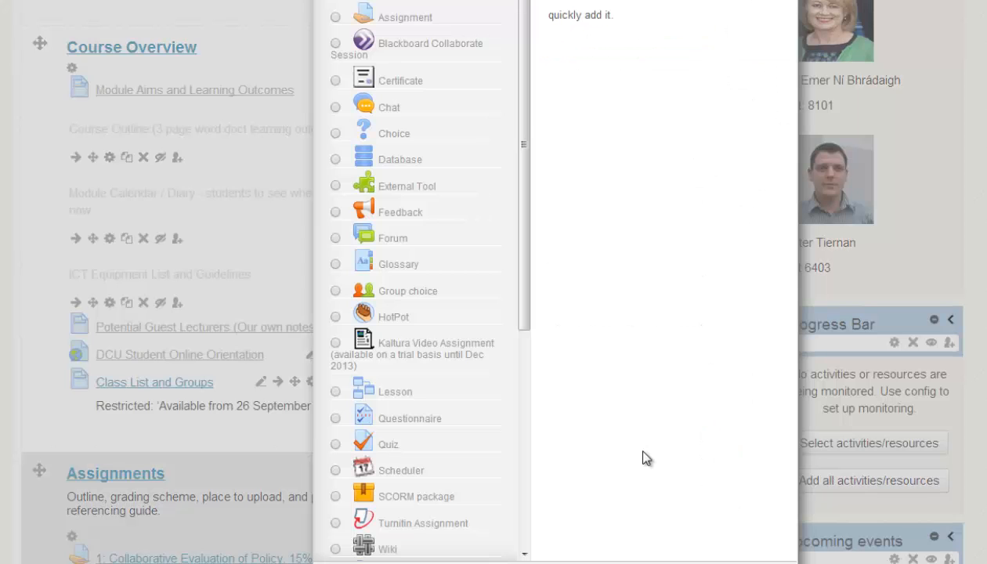
click(388, 240)
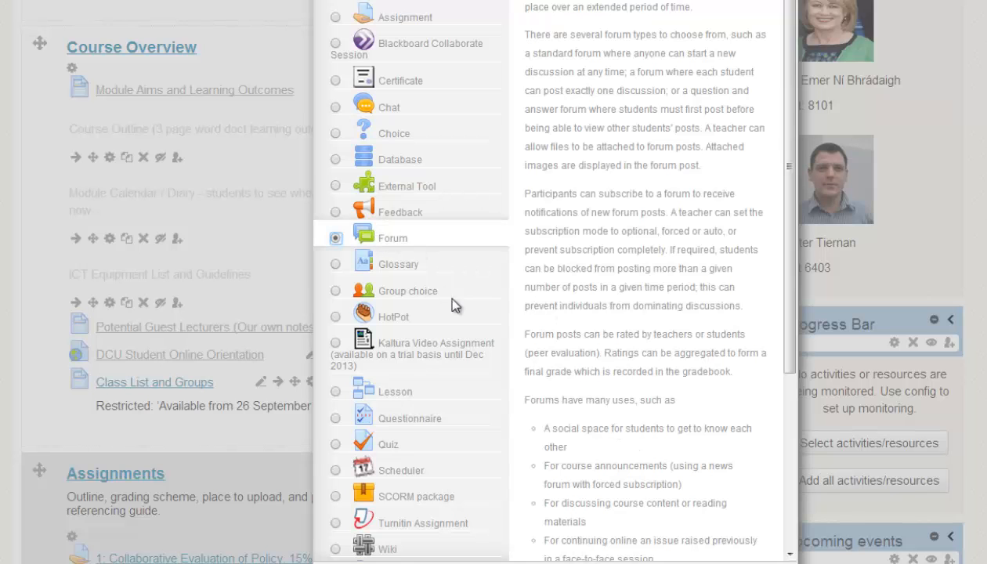
click(531, 558)
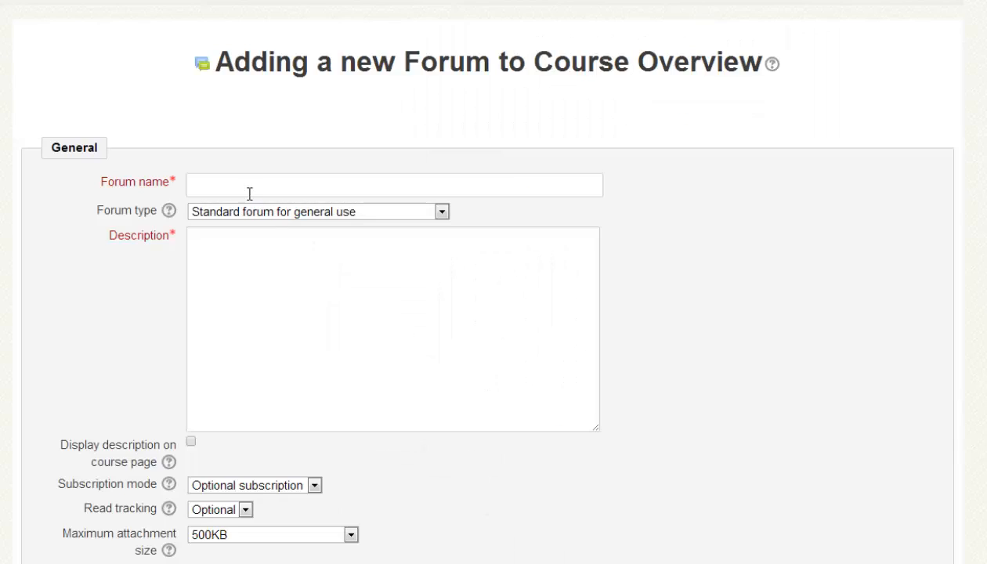
Step: Name the new forum "Reflections" and enter "details" as its description
click(234, 178)
text(R)
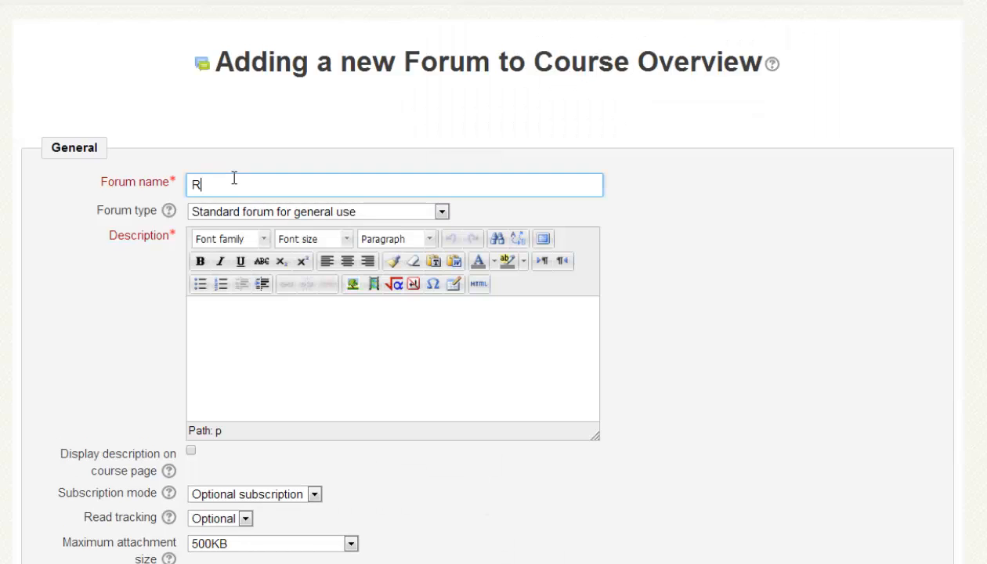
text(eflections)
click(211, 315)
text(det)
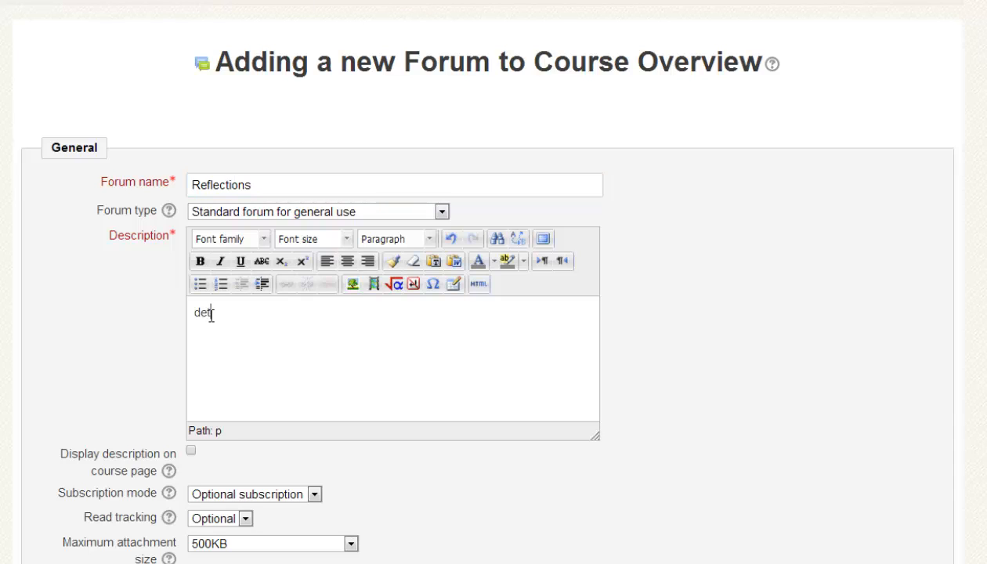
text(ails)
Step: Assign the forum to the "individuals" grouping in the common module settings, then save and display it
scroll(494, 282, down, 4)
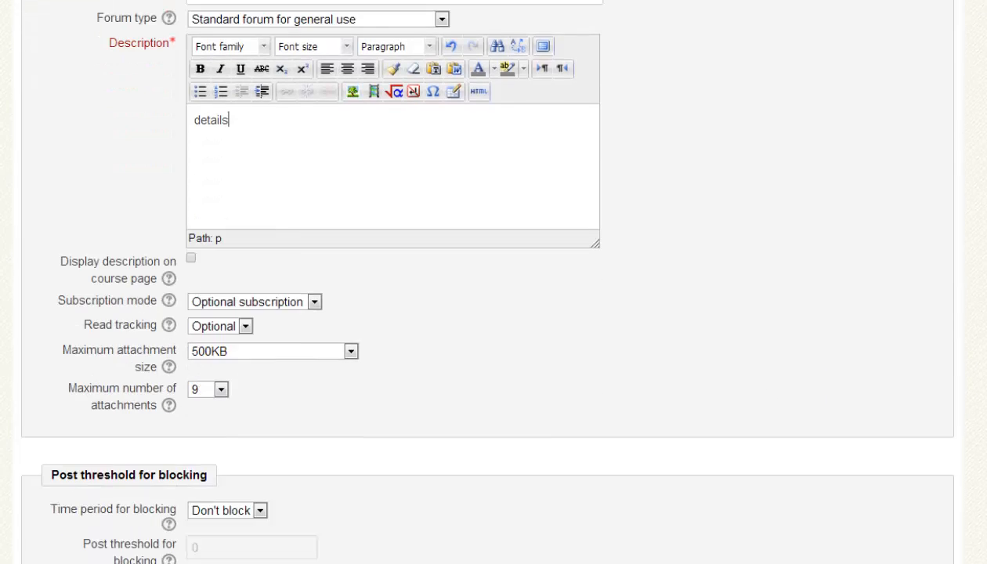
scroll(494, 282, down, 6)
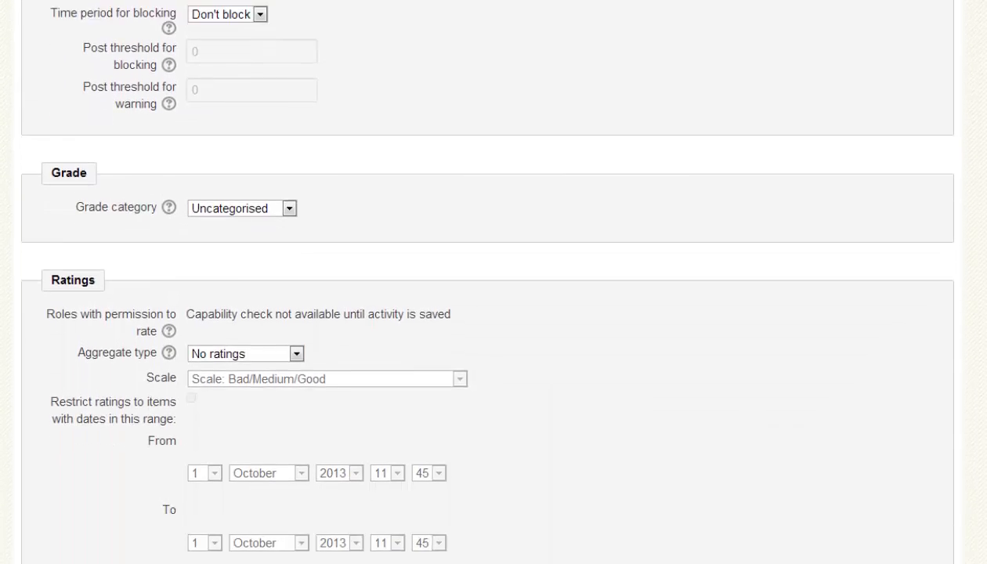
scroll(292, 476, down, 1)
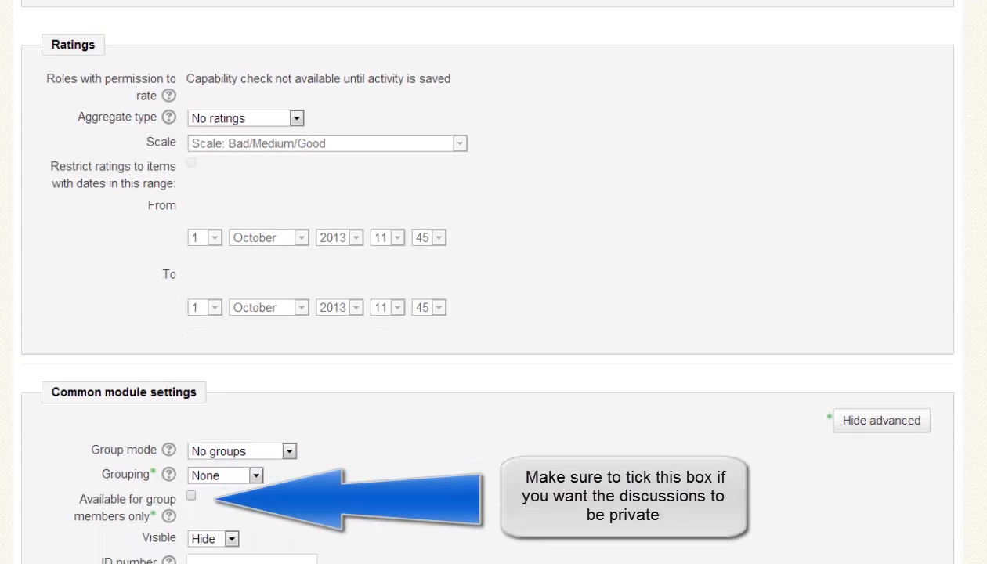
click(256, 476)
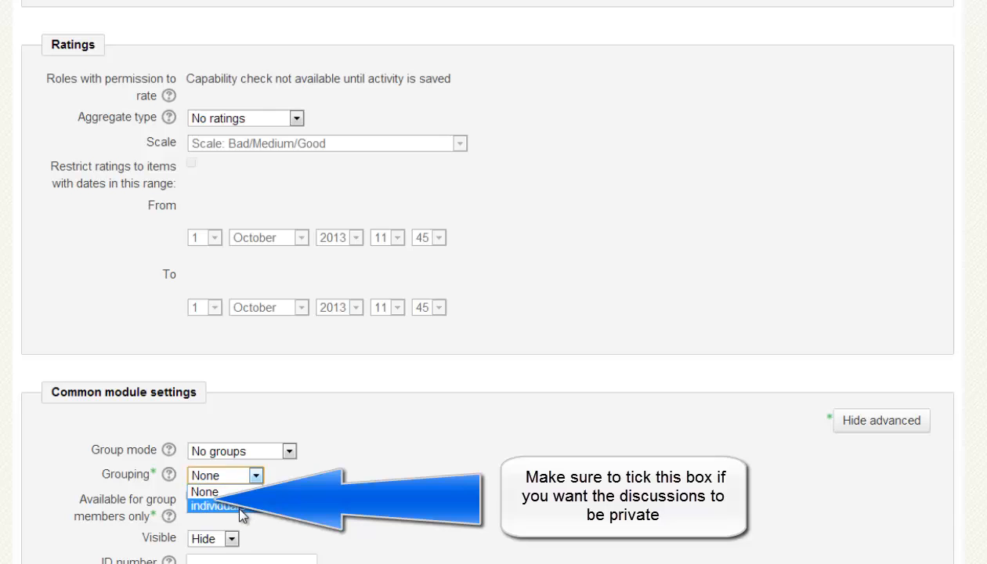
click(236, 501)
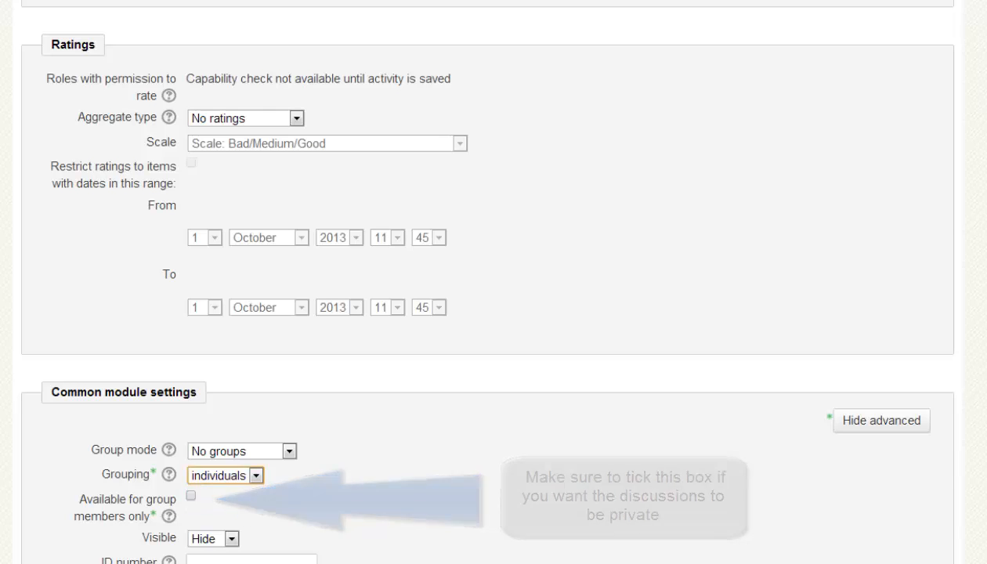
scroll(480, 282, down, 15)
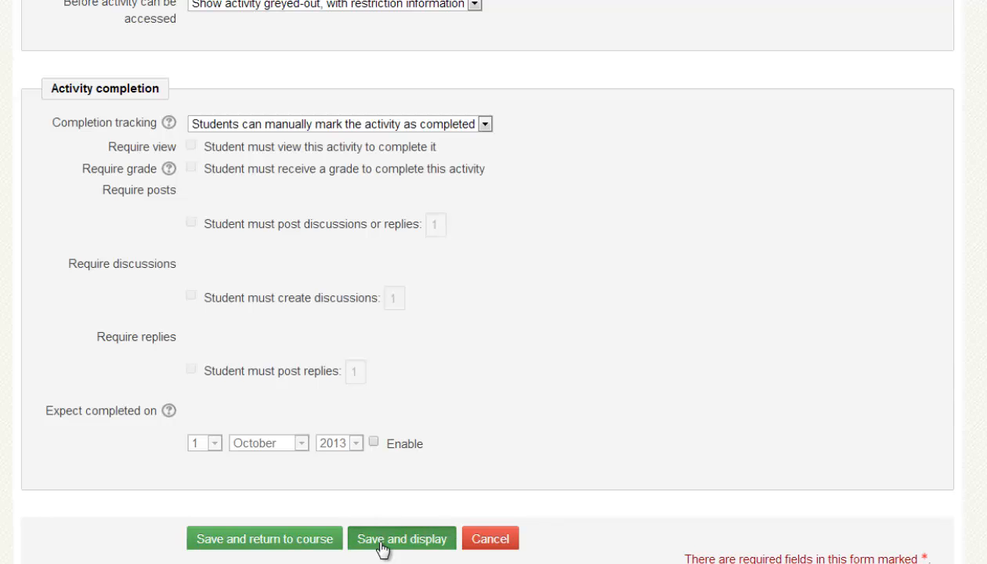
click(382, 543)
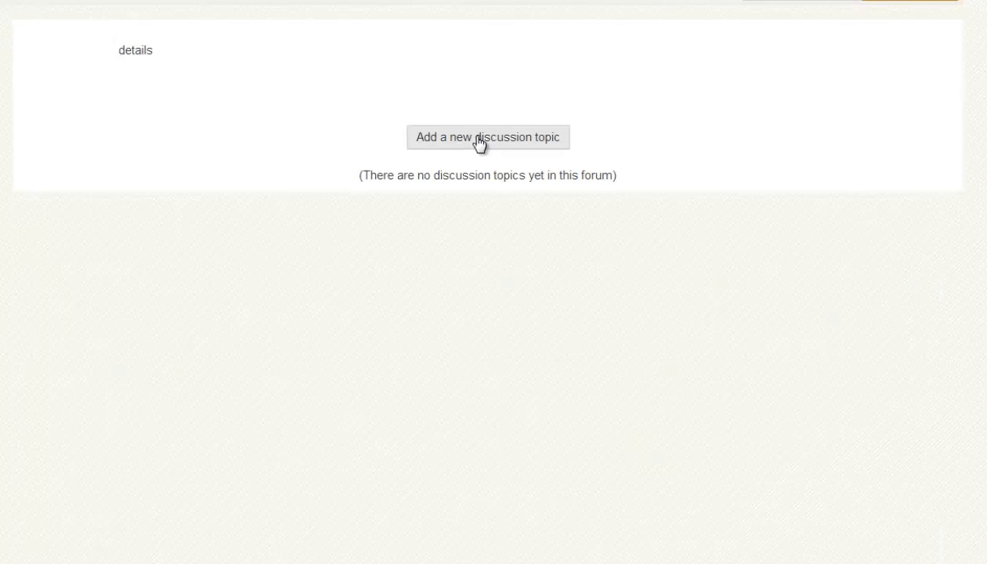
Step: Post a new discussion topic with subject "week 1 reflections" and message "please reflect on week one", and return to the forum
click(480, 144)
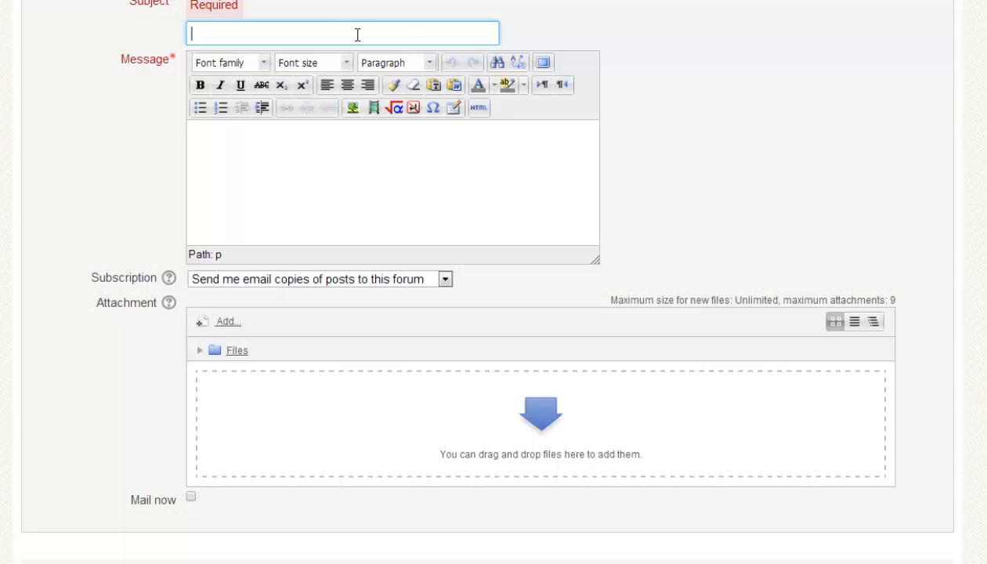
text(week 1 reflections)
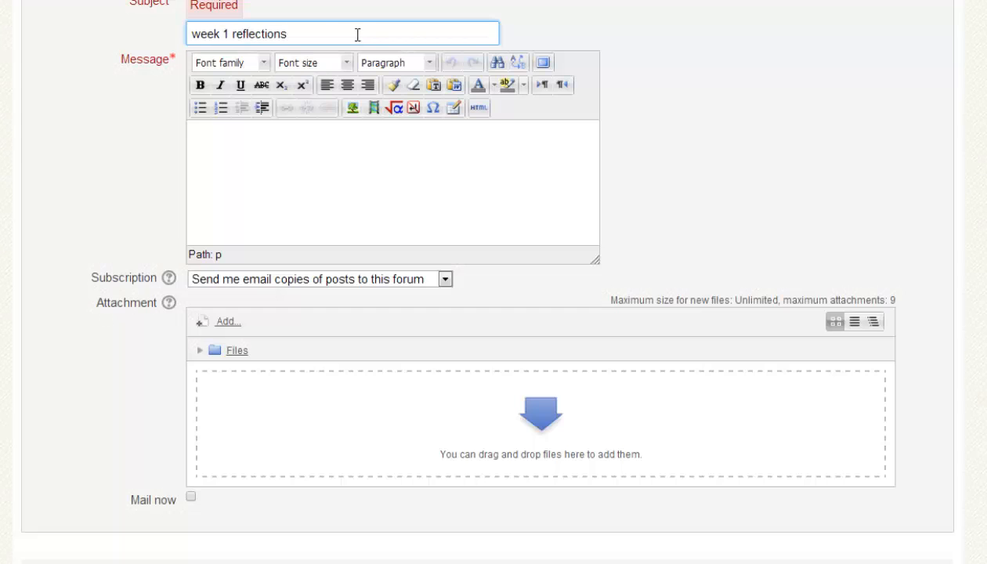
click(289, 136)
text(p)
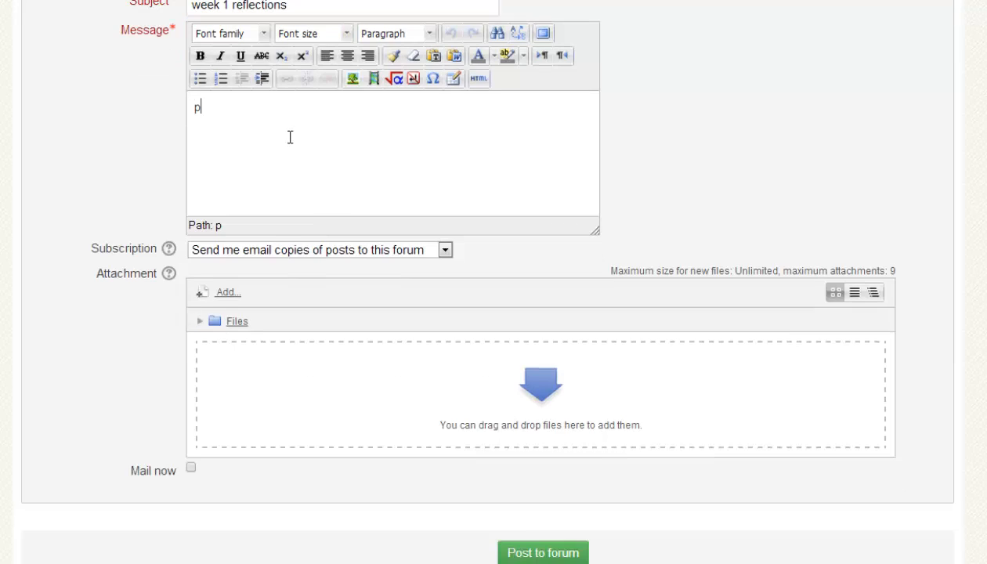
text(lease reflect )
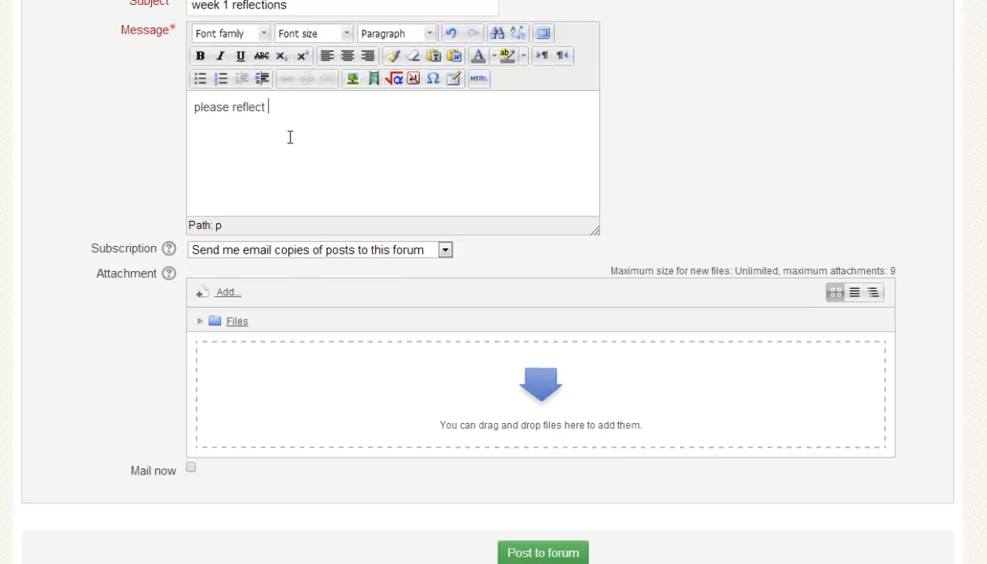
text(on week one)
click(530, 553)
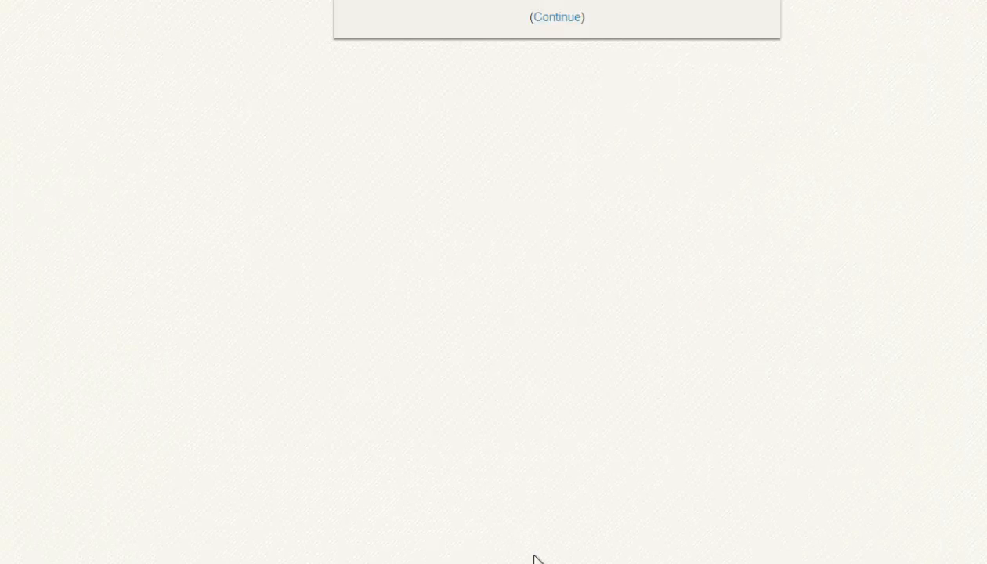
click(556, 17)
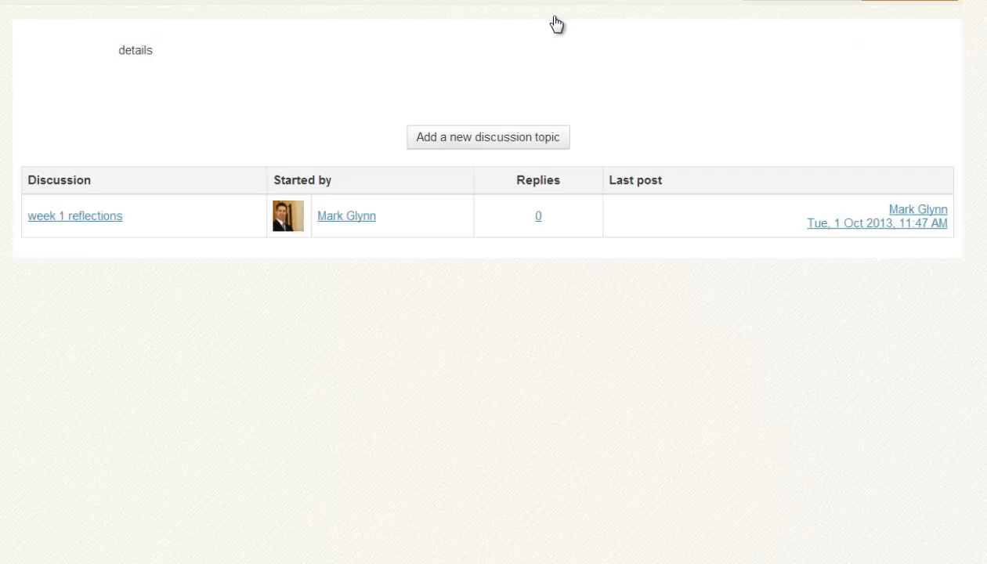